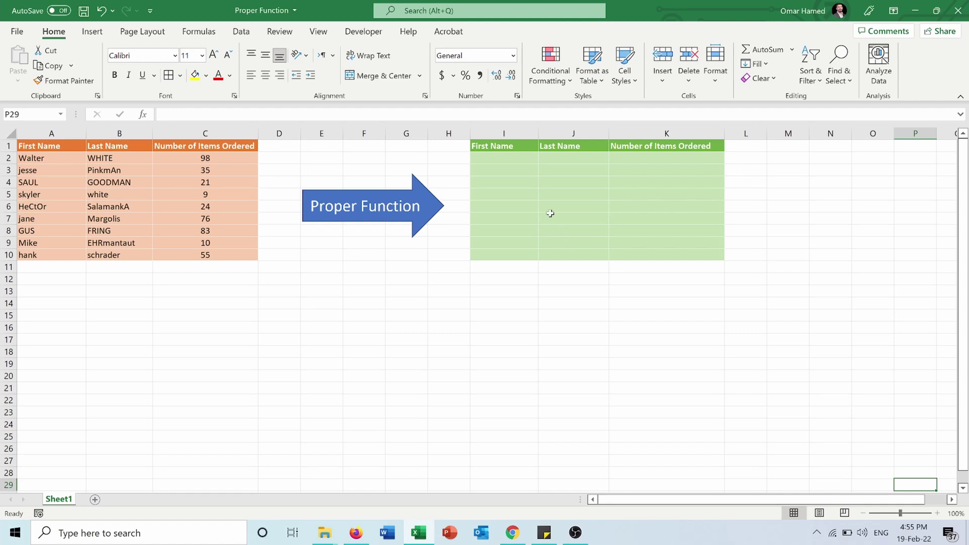
# Enter =PROPER(A2:C10) in I2 so proper-cased names and counts spill into I2:K10
pyautogui.click(493, 159)
pyautogui.write('=')
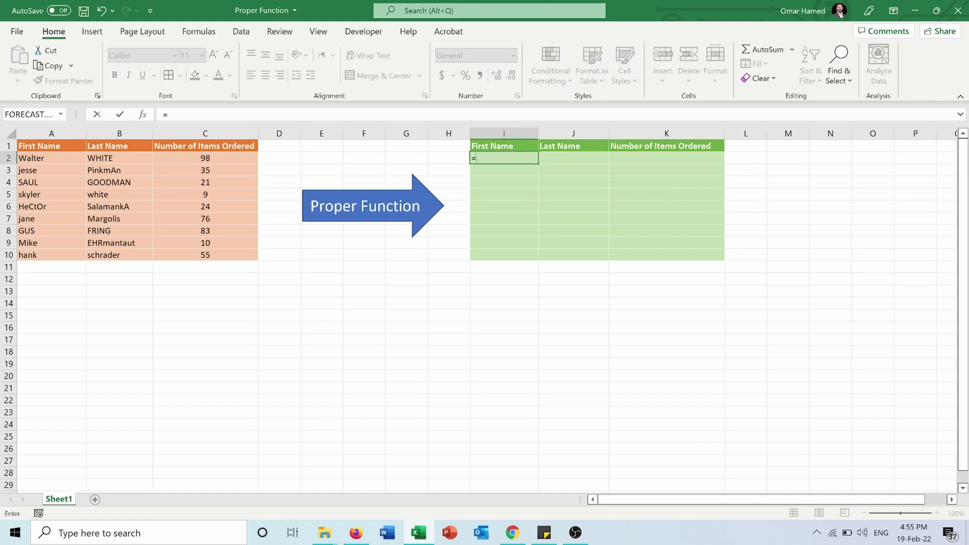
pyautogui.write('proper')
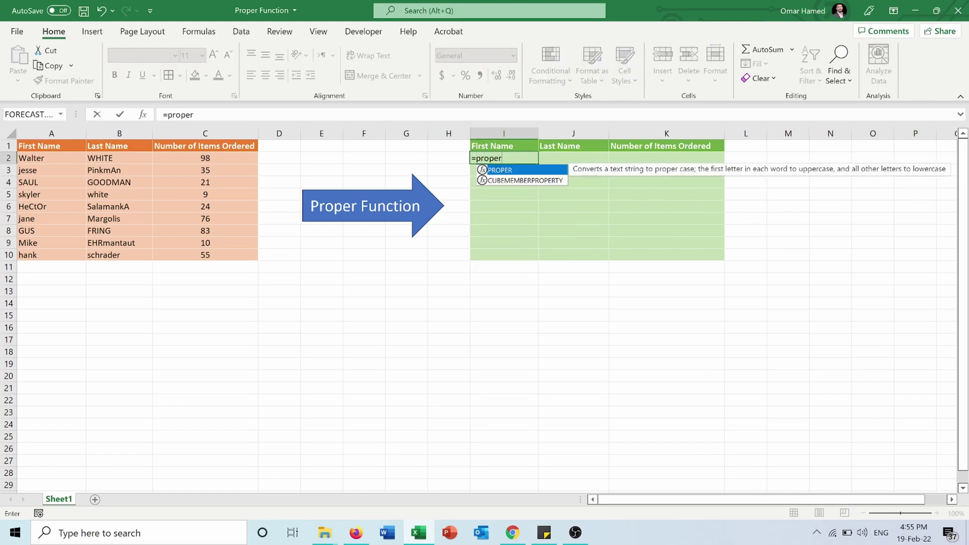
pyautogui.write('(')
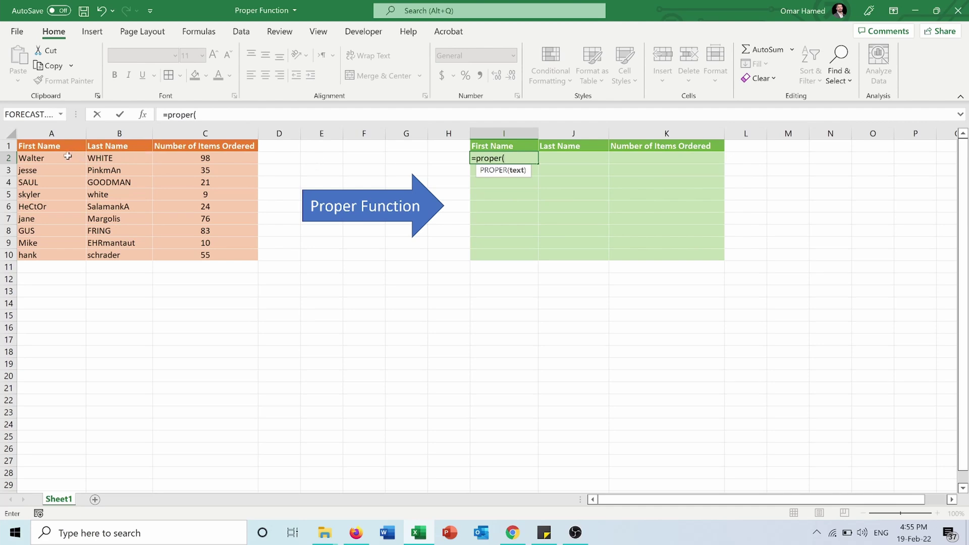
pyautogui.moveTo(69, 156); pyautogui.dragTo(194, 254)
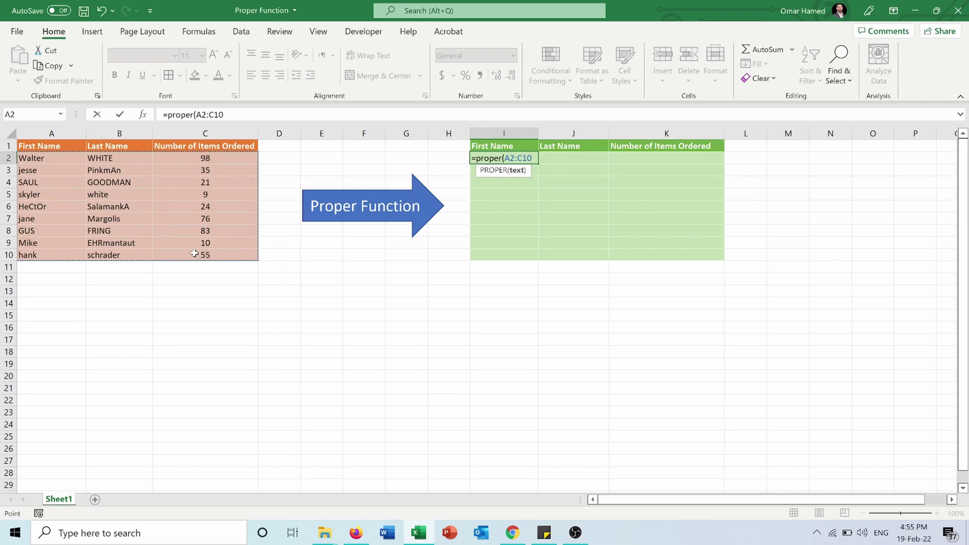
pyautogui.write(')')
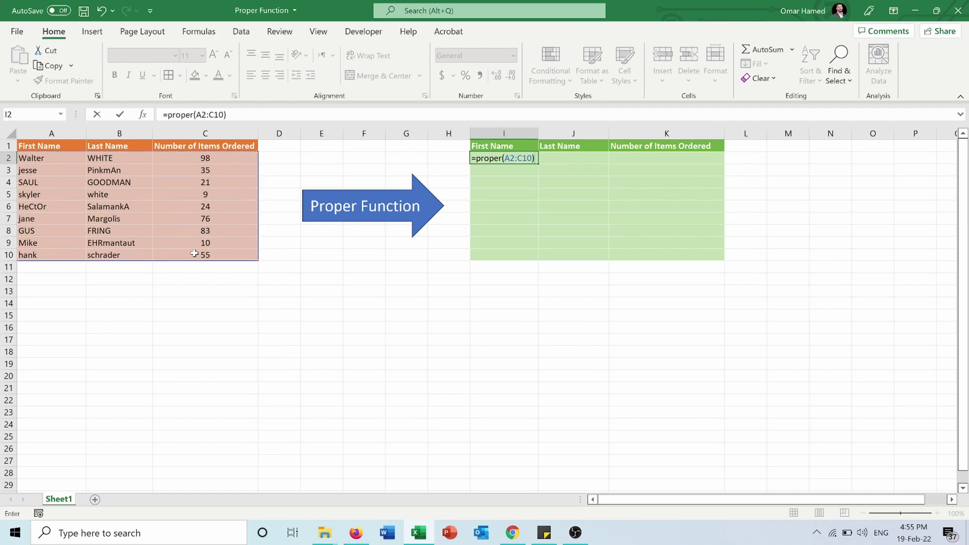
pyautogui.press('Return')
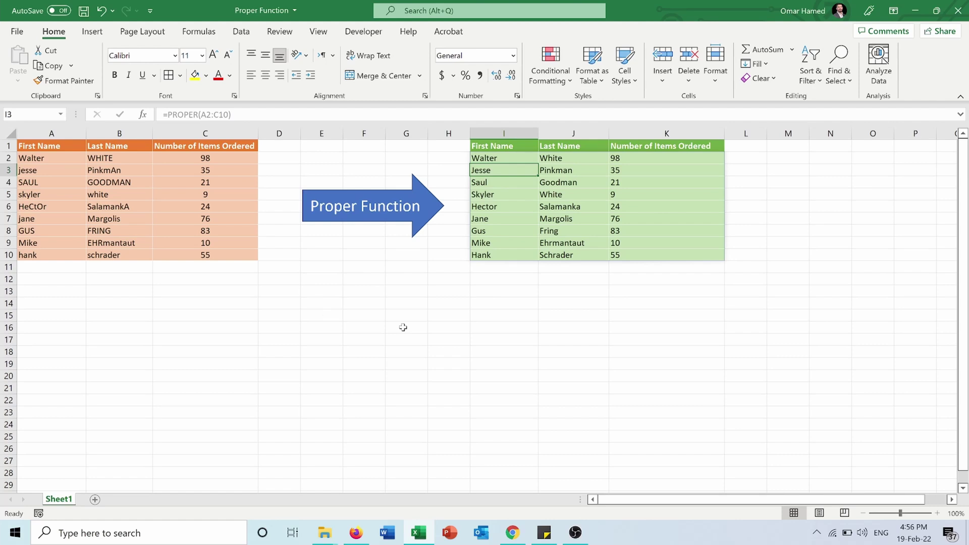
pyautogui.click(200, 317)
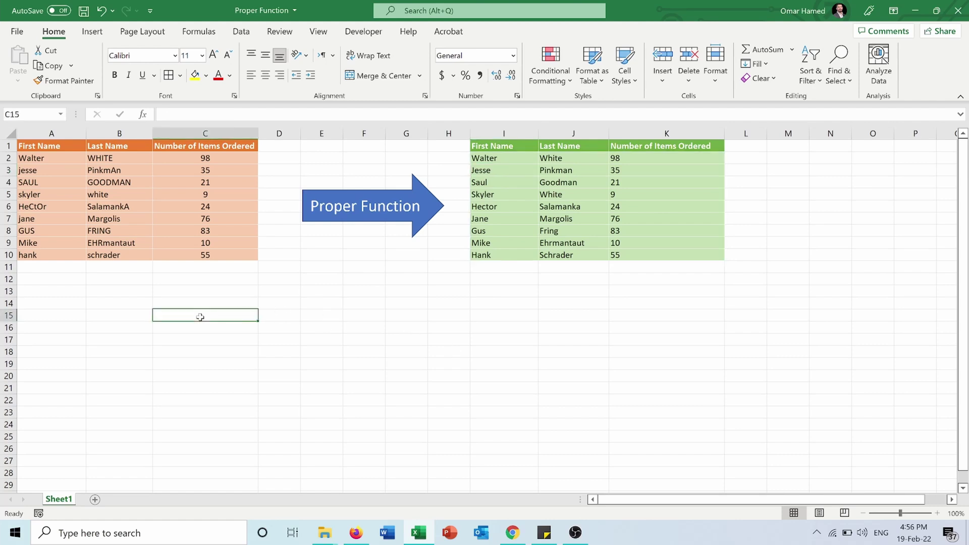
# Put 'the number of orders is big' in C15 and =PROPER(C15) in K15
pyautogui.write('=the numbe')
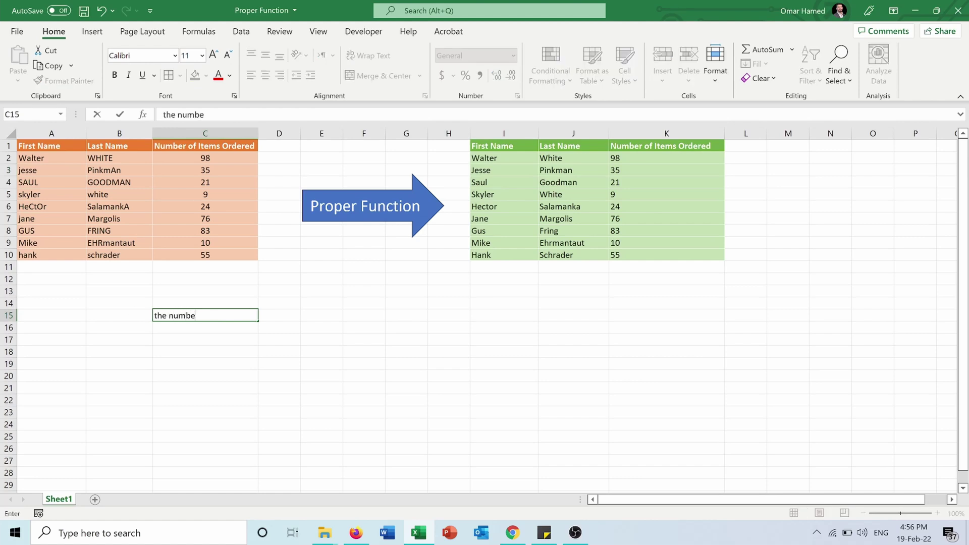
pyautogui.write('r of orders is big')
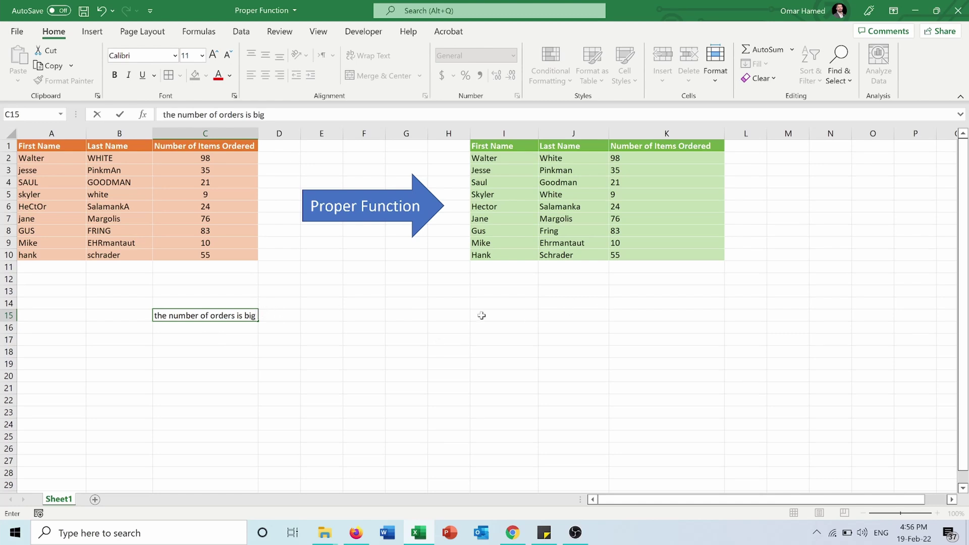
pyautogui.click(627, 317)
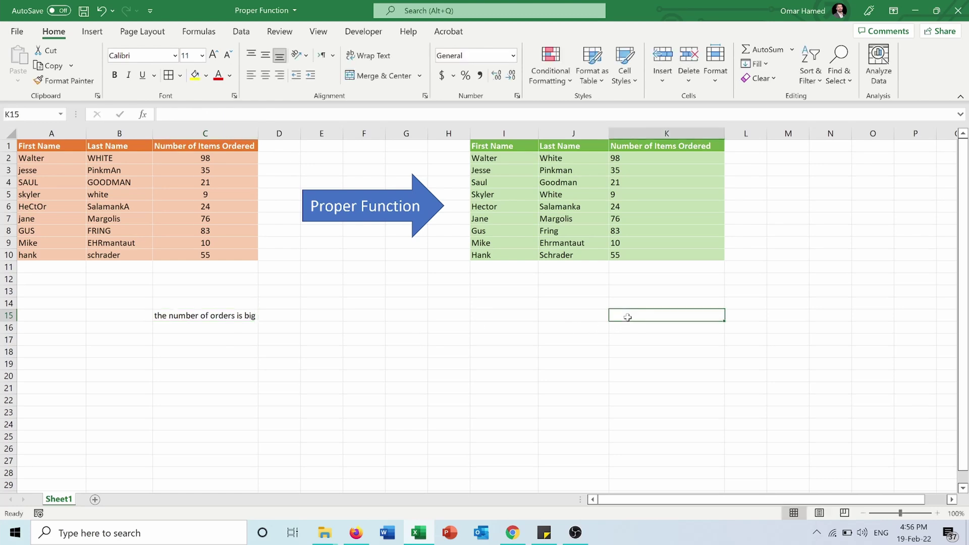
pyautogui.write('=proper')
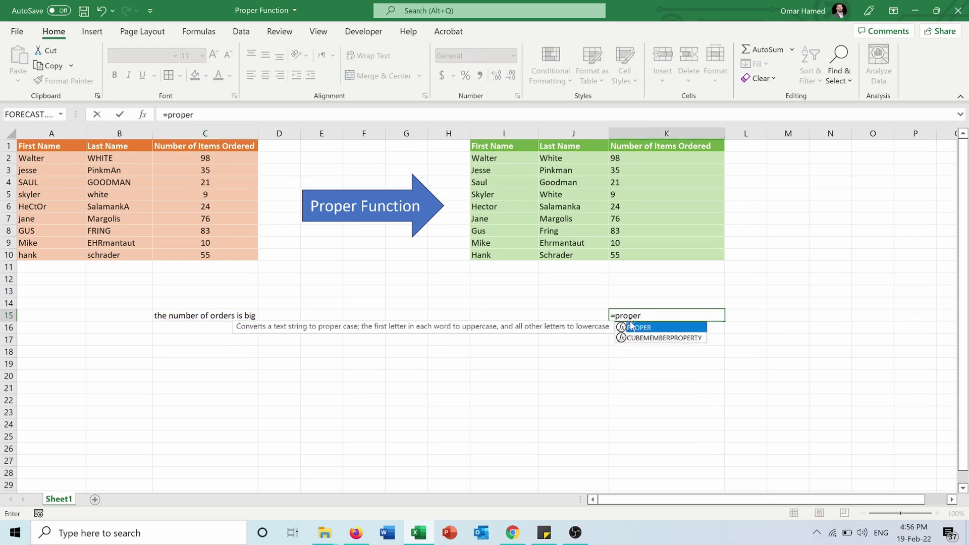
pyautogui.doubleClick(631, 326)
pyautogui.click(185, 317)
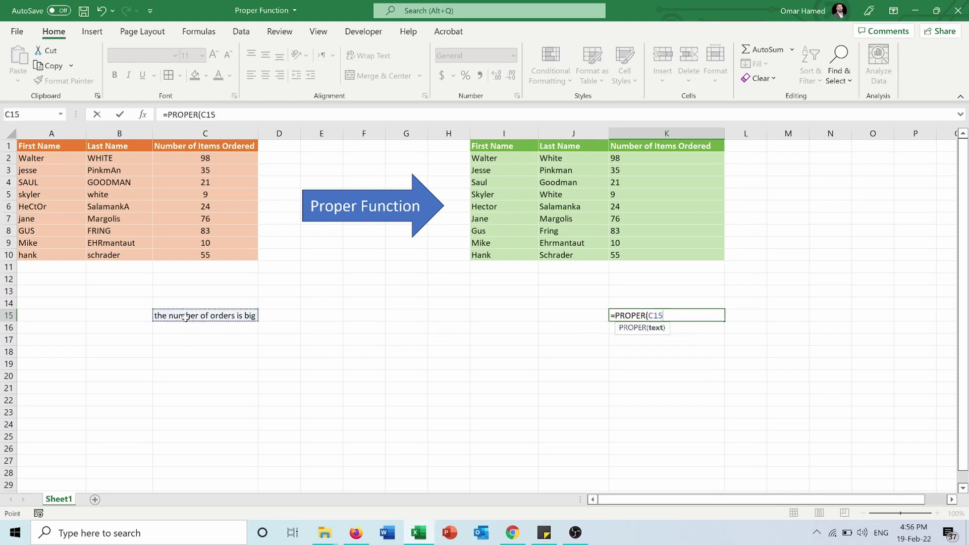
pyautogui.write(')')
pyautogui.press('Return')
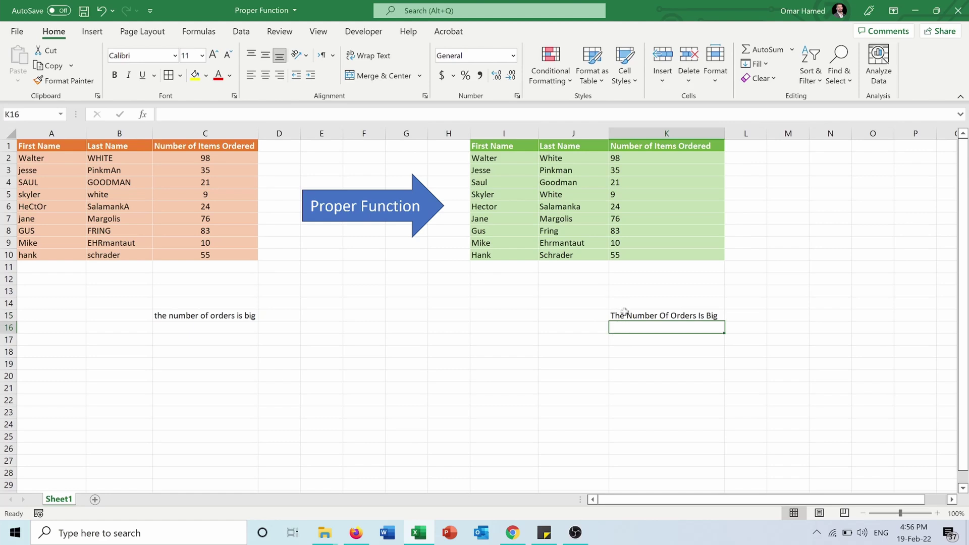
pyautogui.click(204, 328)
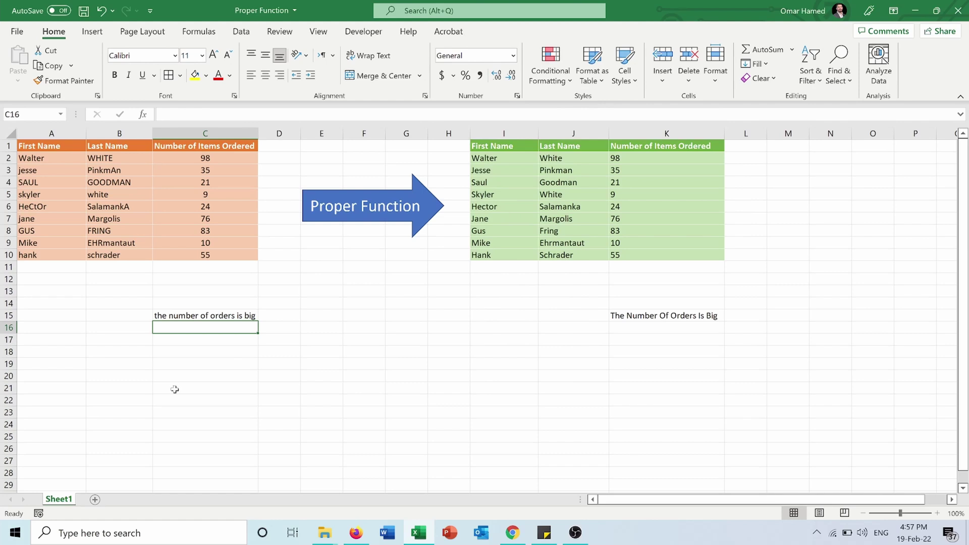
# Enter the date 23 March 2022 in C16
pyautogui.write('23')
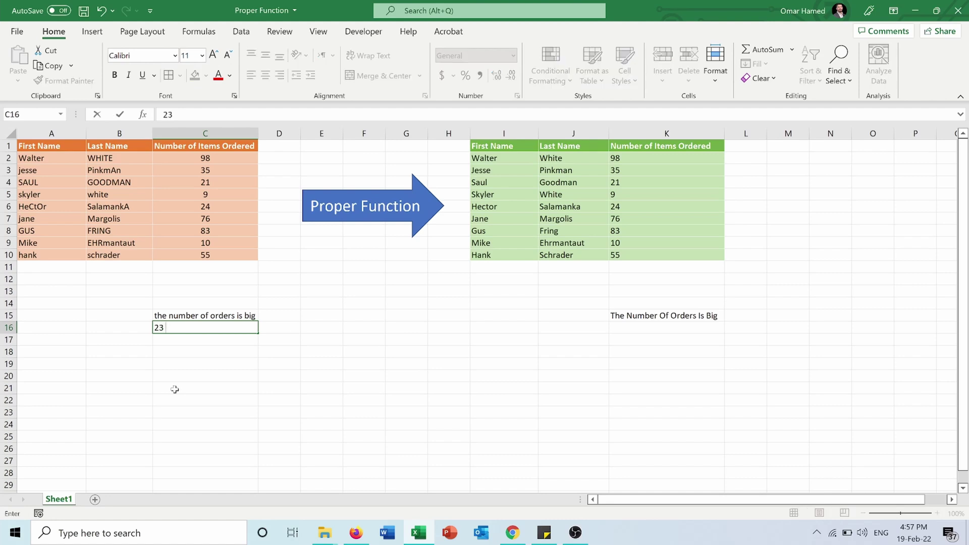
pyautogui.write(' March 2022')
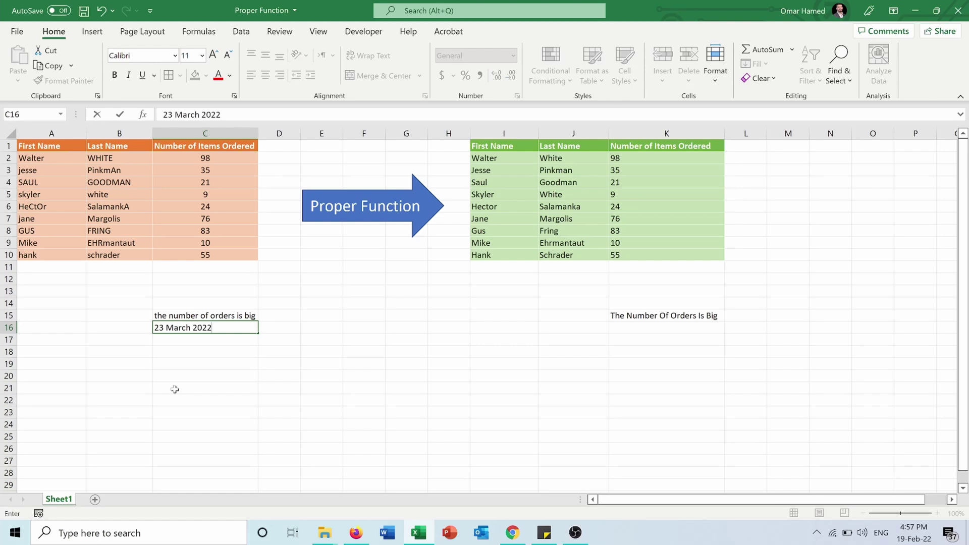
pyautogui.press('Return')
pyautogui.click(240, 326)
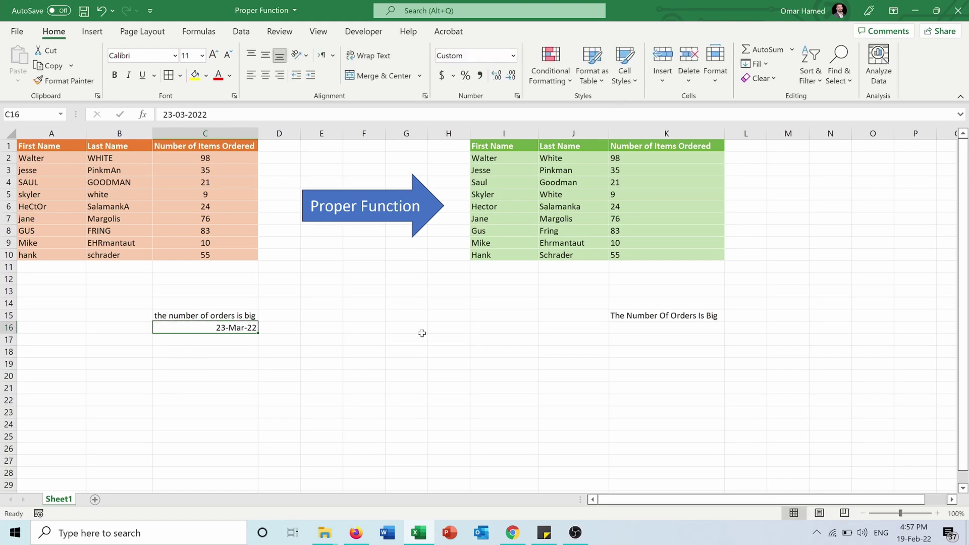
# Enter =PROPER(C16) in K16, which returns the serial number 44643
pyautogui.click(700, 329)
pyautogui.write('=proper')
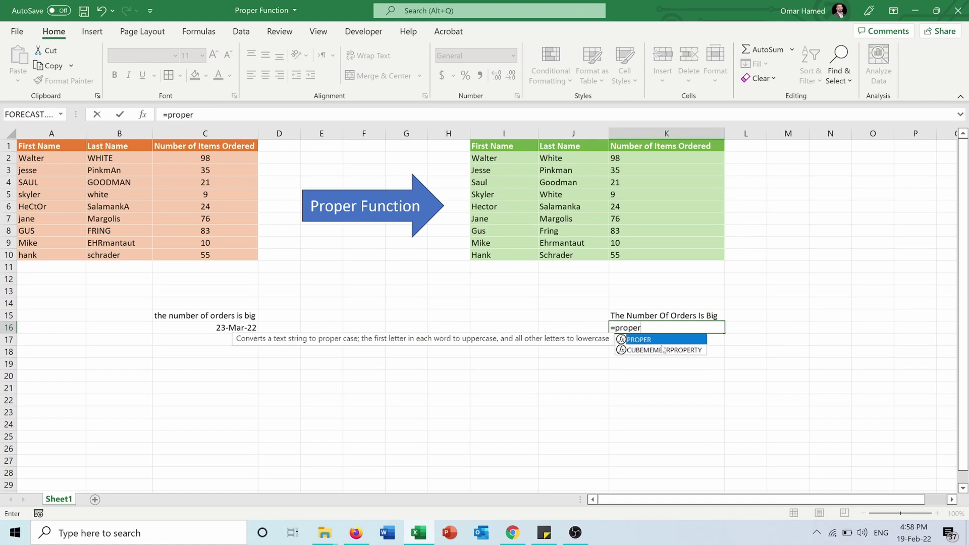
pyautogui.doubleClick(656, 339)
pyautogui.click(236, 328)
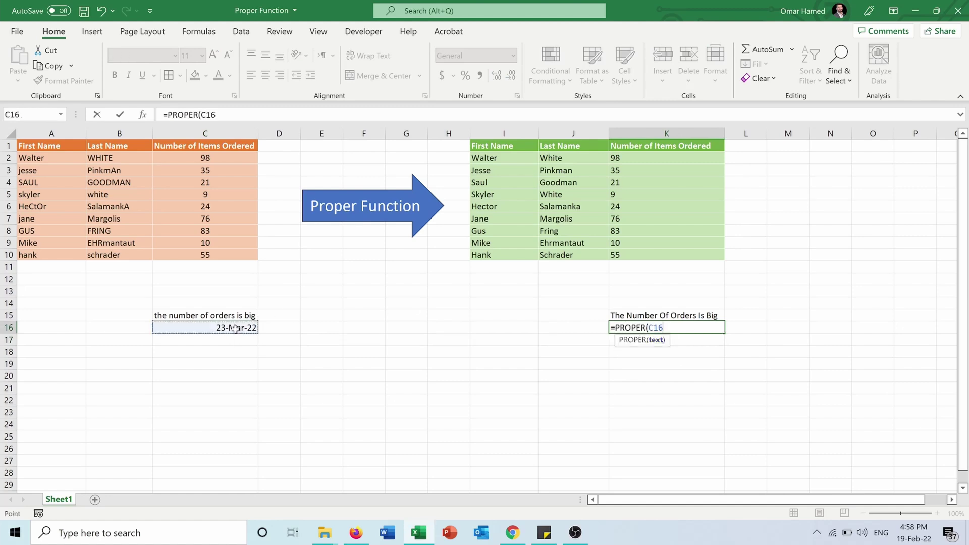
pyautogui.press('Return')
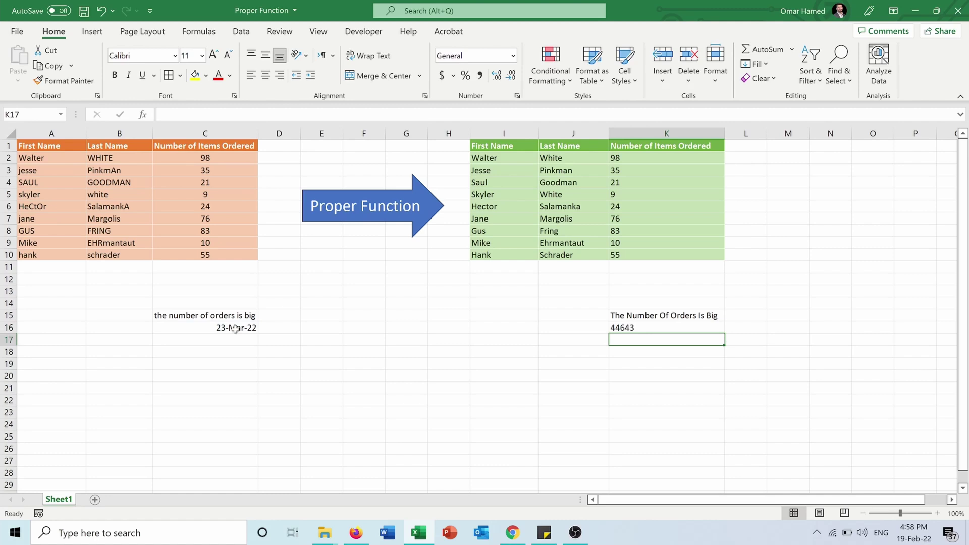
# Enter 1000 in C17, where it shows as currency $1,000.00
pyautogui.click(194, 341)
pyautogui.write('1')
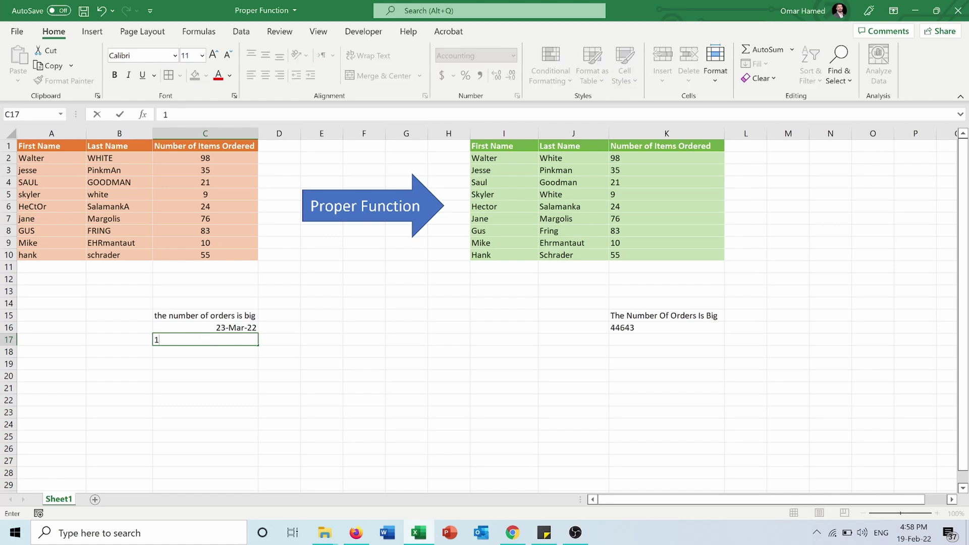
pyautogui.write('000')
pyautogui.press('Return')
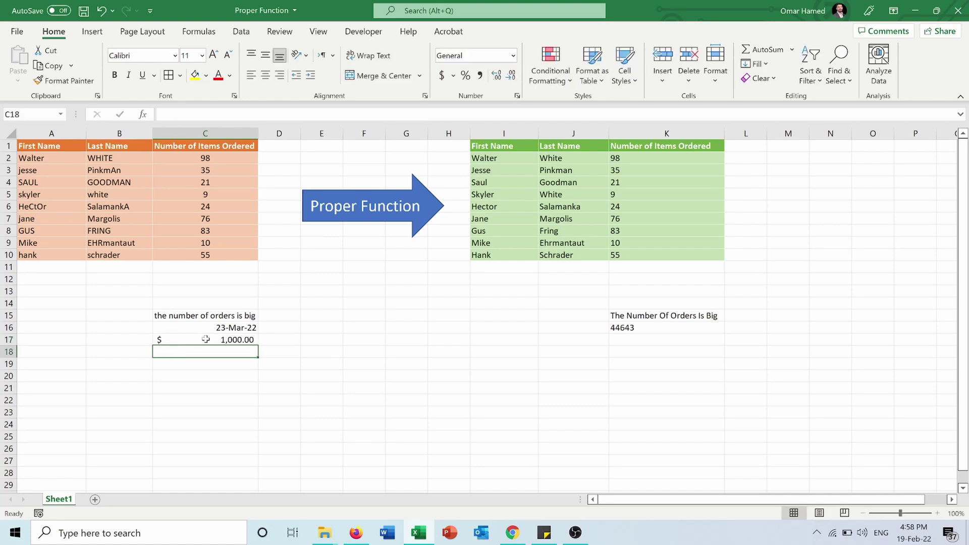
pyautogui.press('Up')
# Enter =PROPER(C17) in K17, which returns the plain value 1000
pyautogui.click(644, 343)
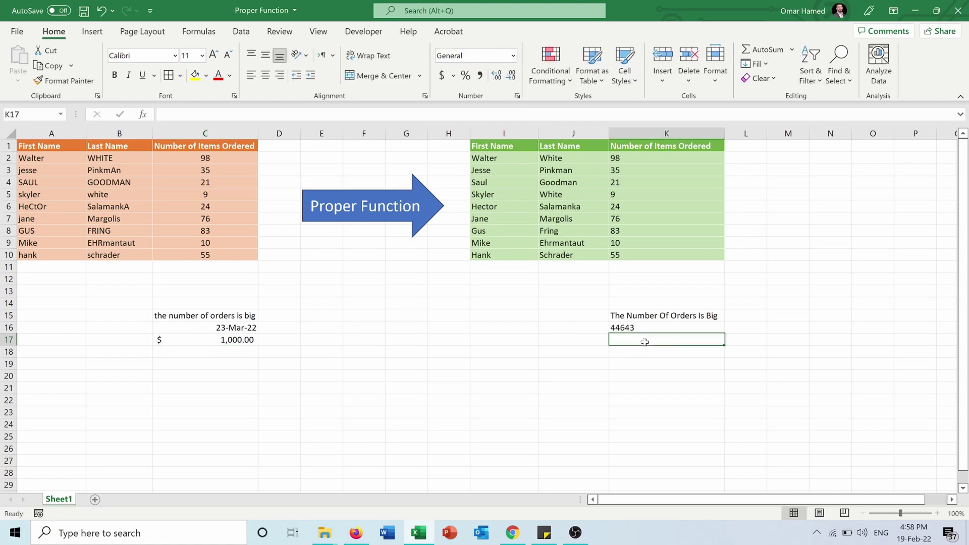
pyautogui.write('=proper')
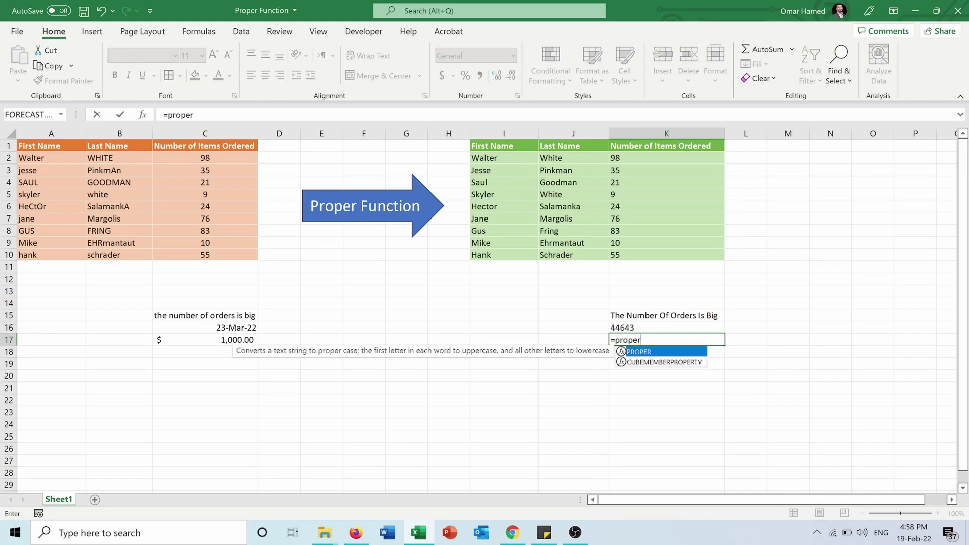
pyautogui.doubleClick(647, 353)
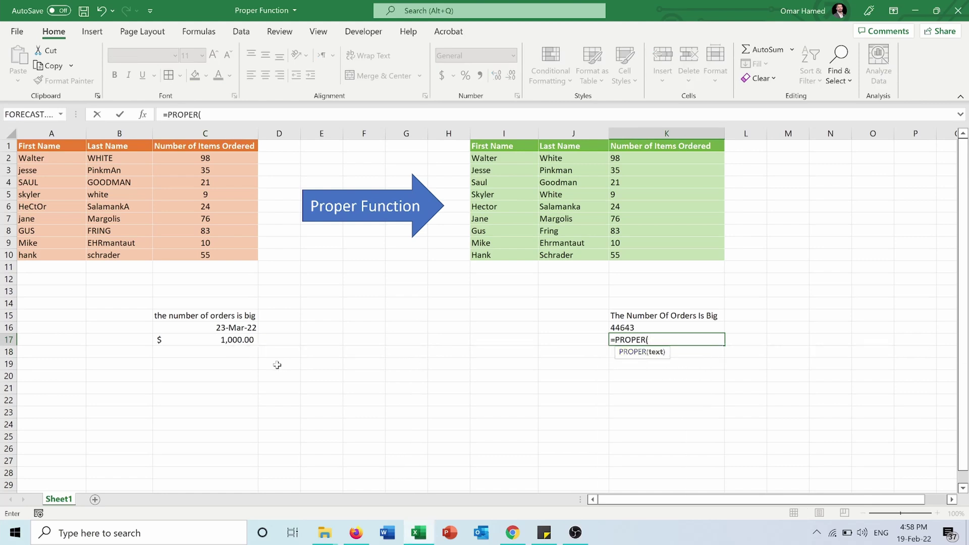
pyautogui.click(251, 341)
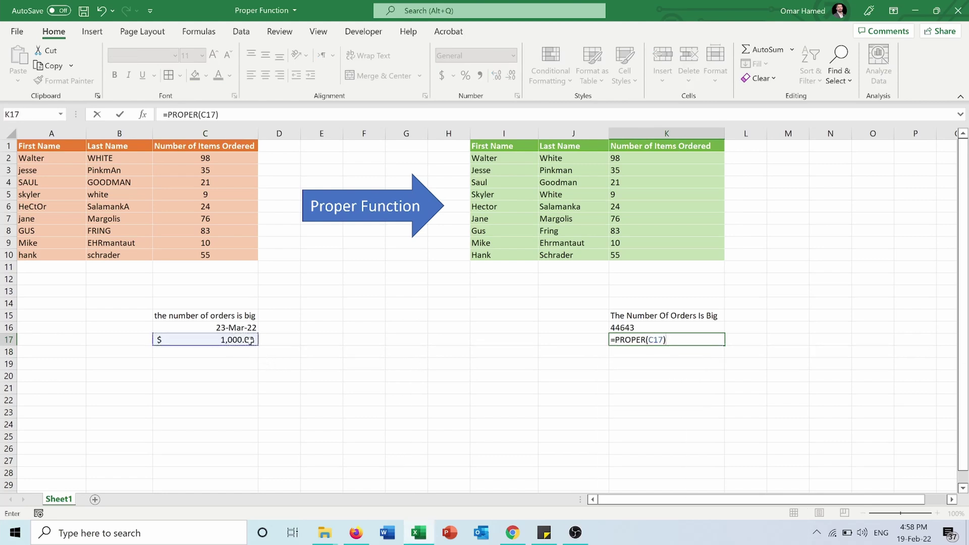
pyautogui.press('Return')
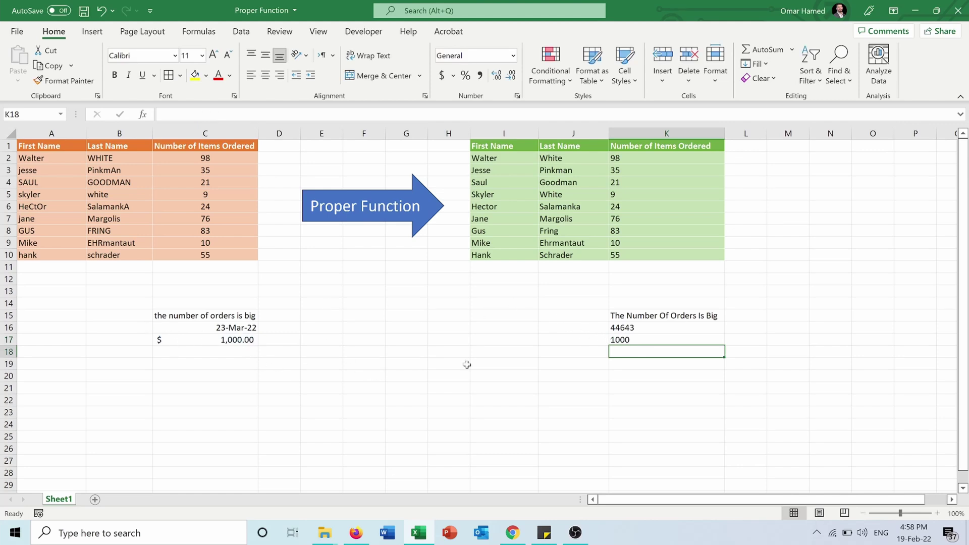
pyautogui.click(628, 338)
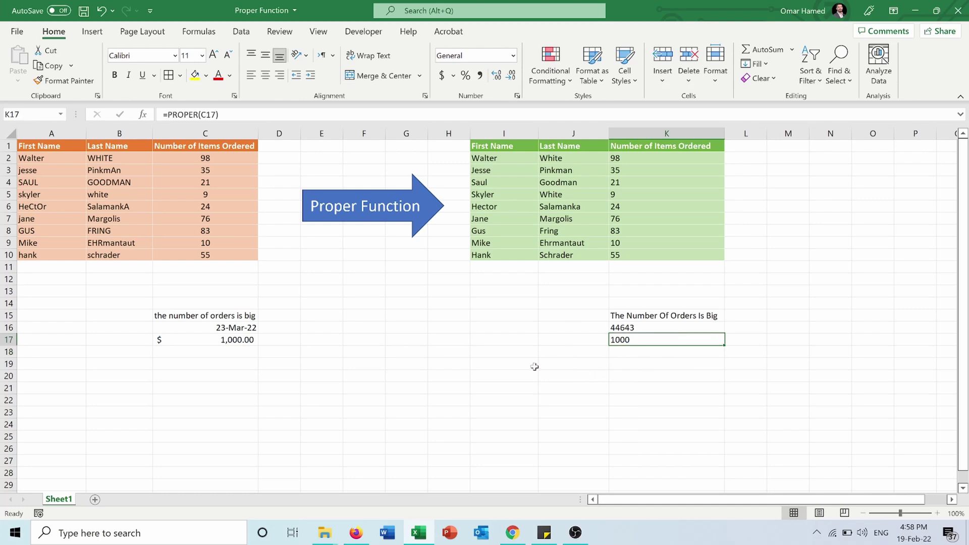